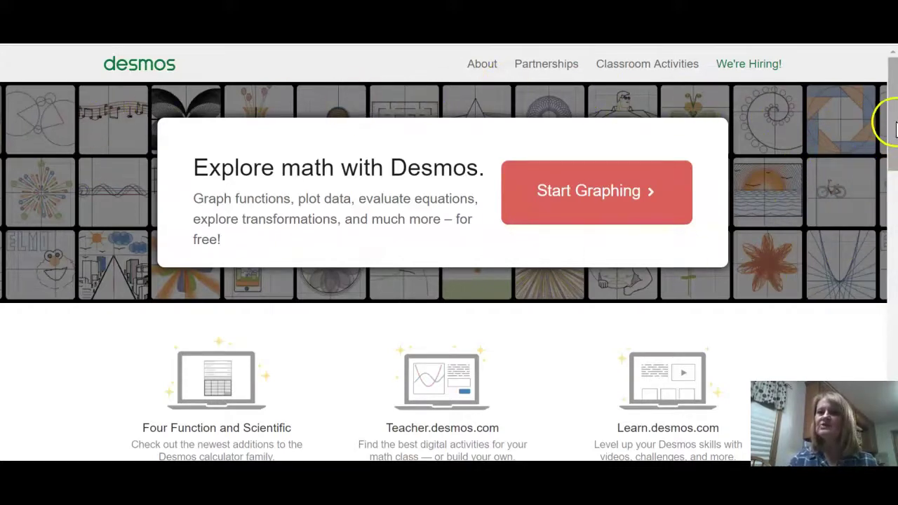
Look over the Desmos home page and open the full Staff Picks: Creative Art gallery
scroll(892, 133, down, 7)
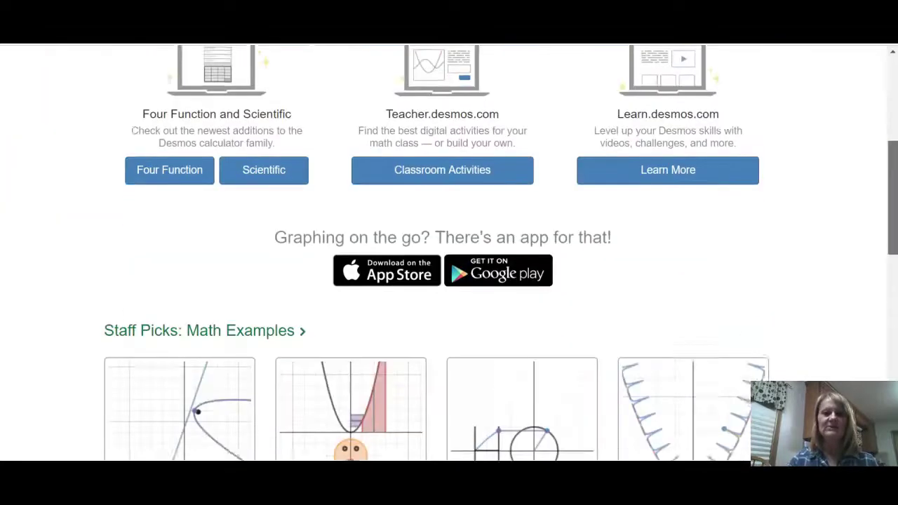
scroll(449, 253, down, 1)
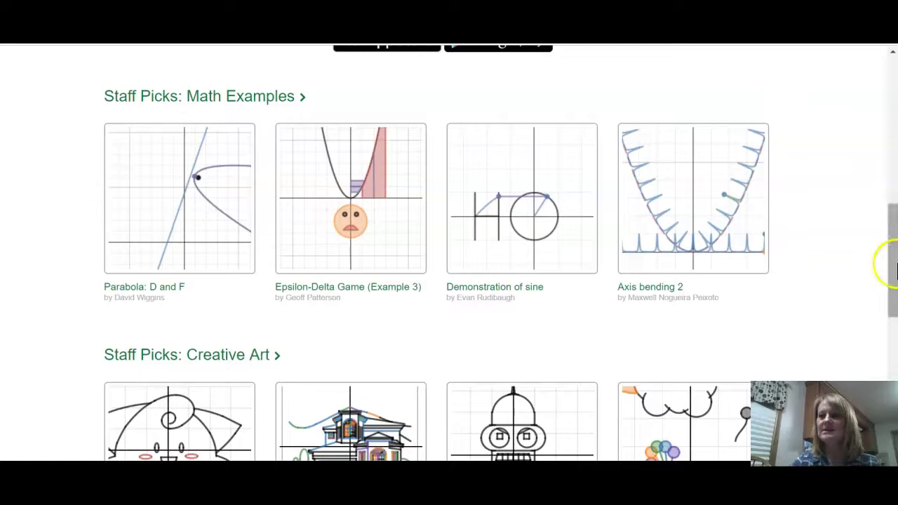
drag(893, 265, 892, 331)
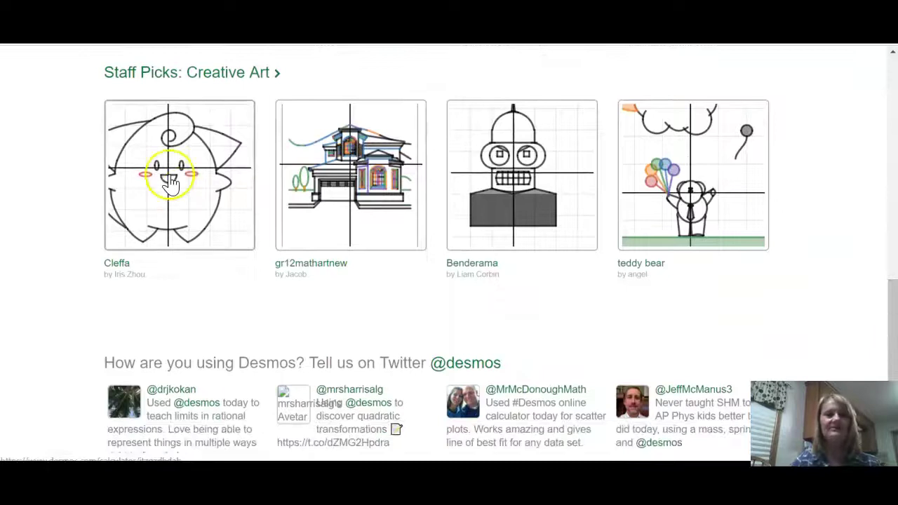
drag(892, 308, 888, 281)
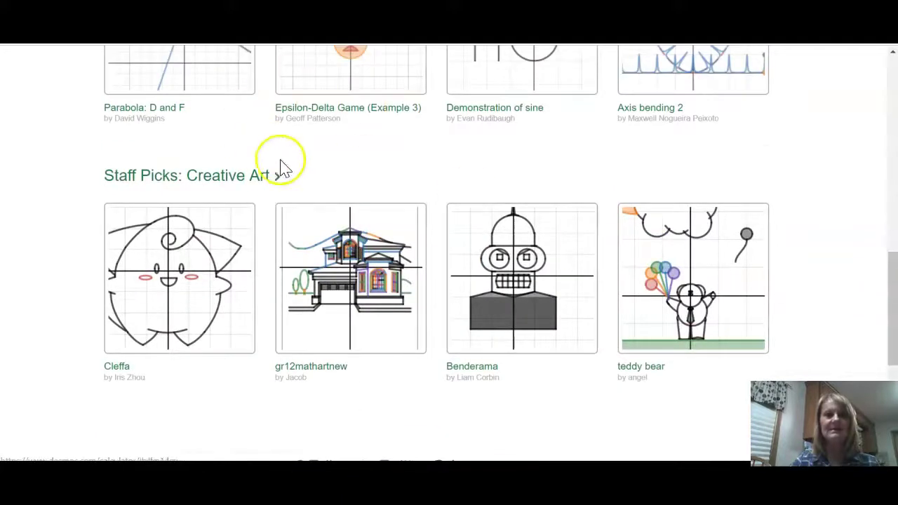
click(275, 186)
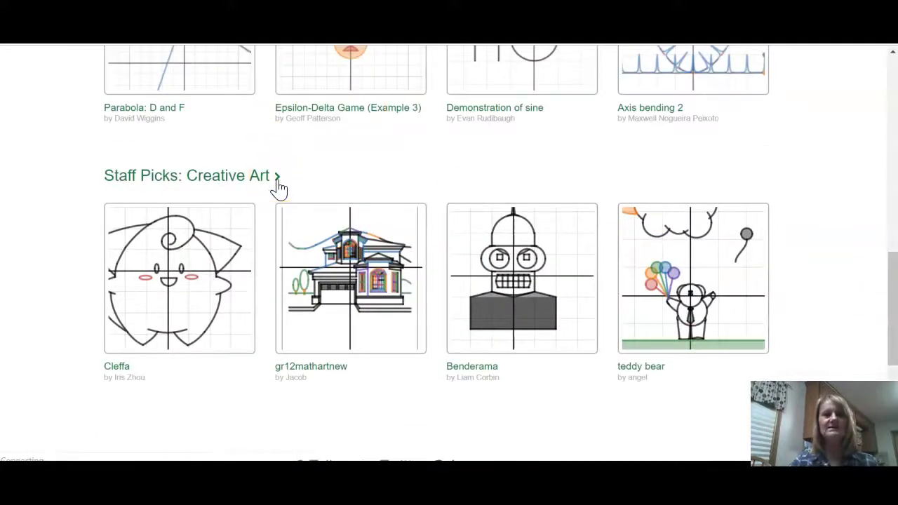
click(275, 176)
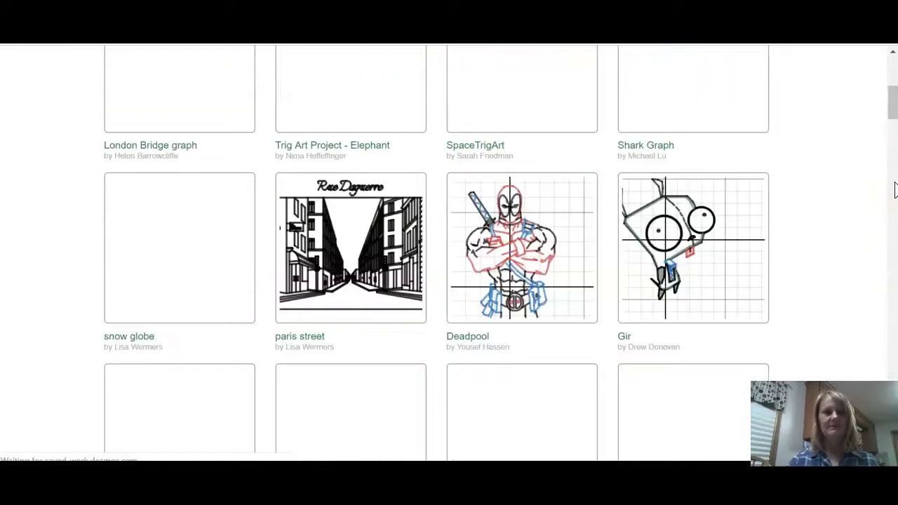
Browse the Creative Art gallery and examine the example pictures drawn with graphed equations
click(893, 105)
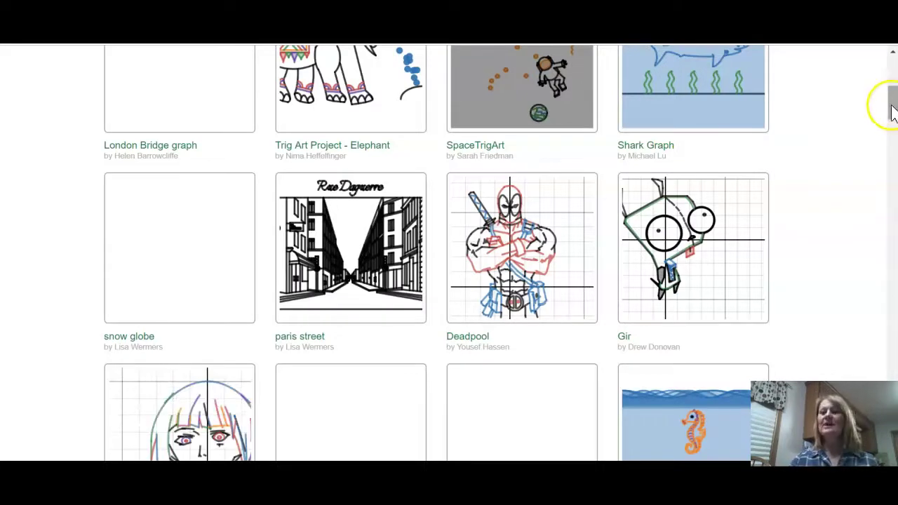
drag(893, 106, 892, 143)
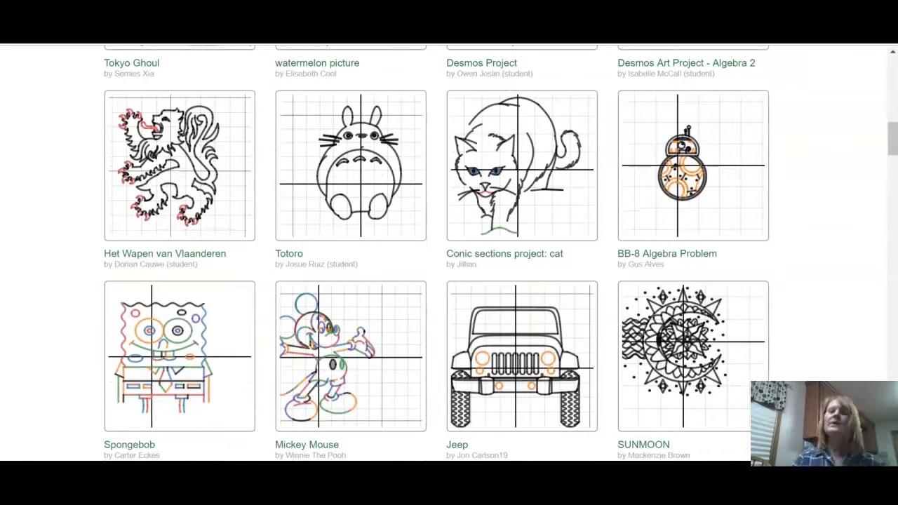
scroll(435, 253, down, 4)
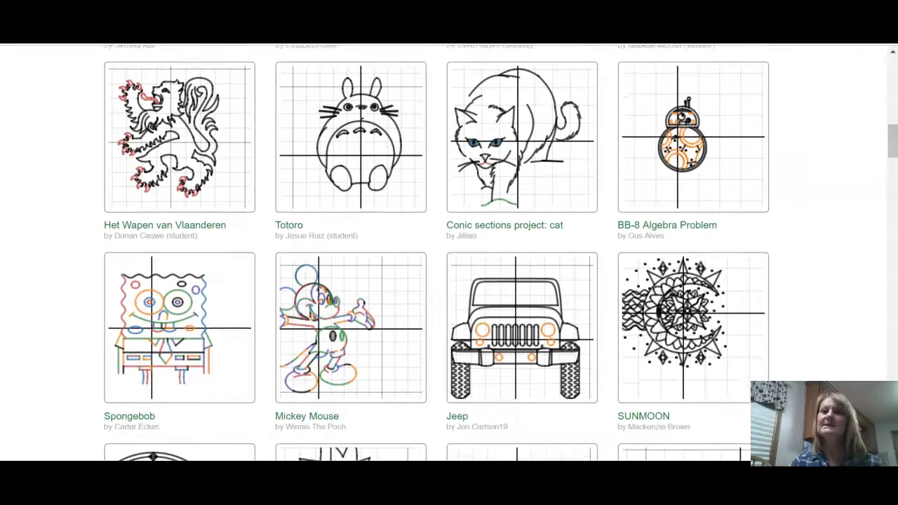
scroll(435, 253, down, 1)
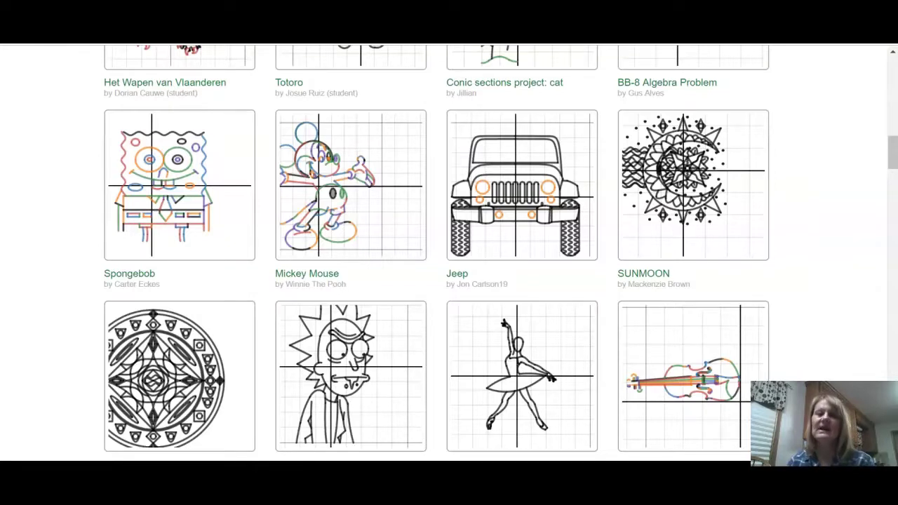
scroll(448, 249, down, 1)
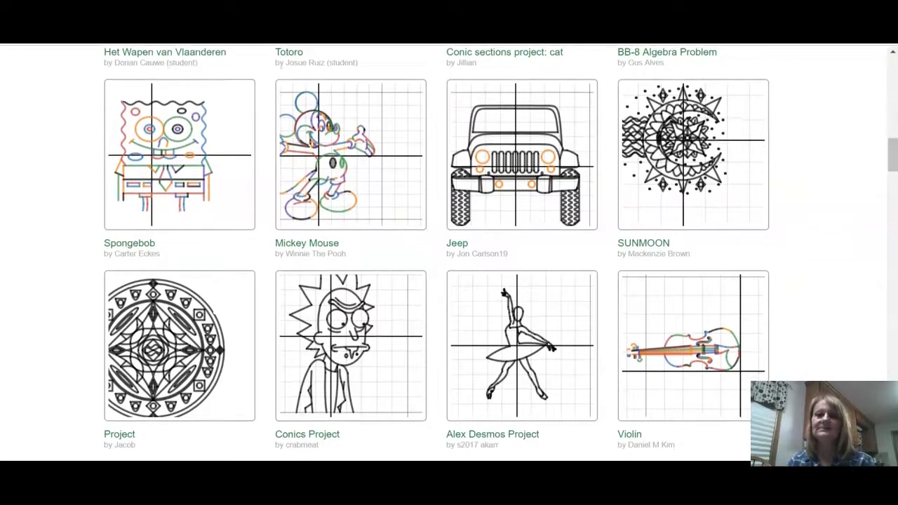
scroll(448, 252, down, 3)
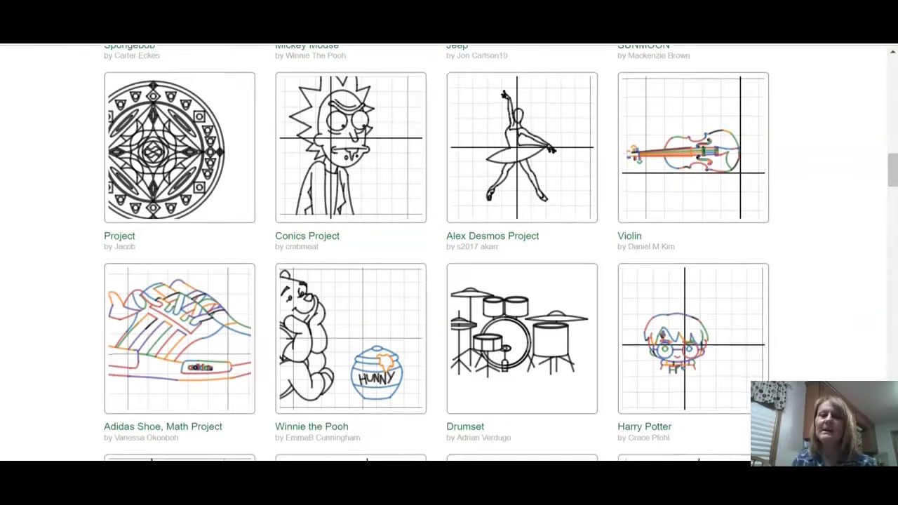
scroll(449, 253, down, 1)
scroll(449, 252, down, 2)
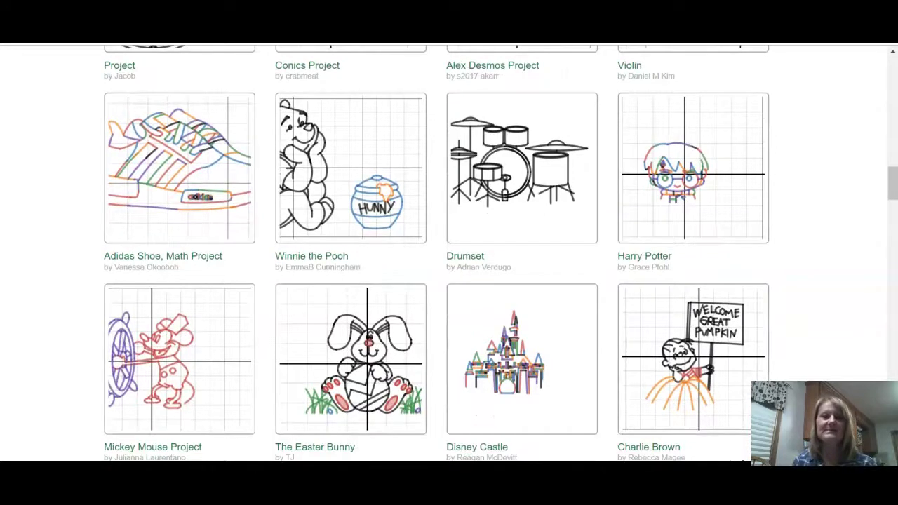
scroll(449, 253, down, 7)
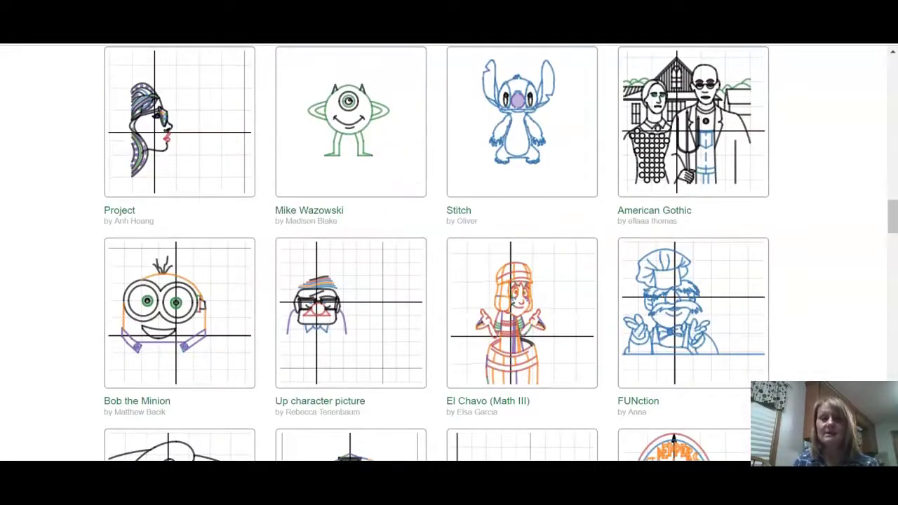
scroll(670, 87, up, 2)
scroll(448, 253, up, 2)
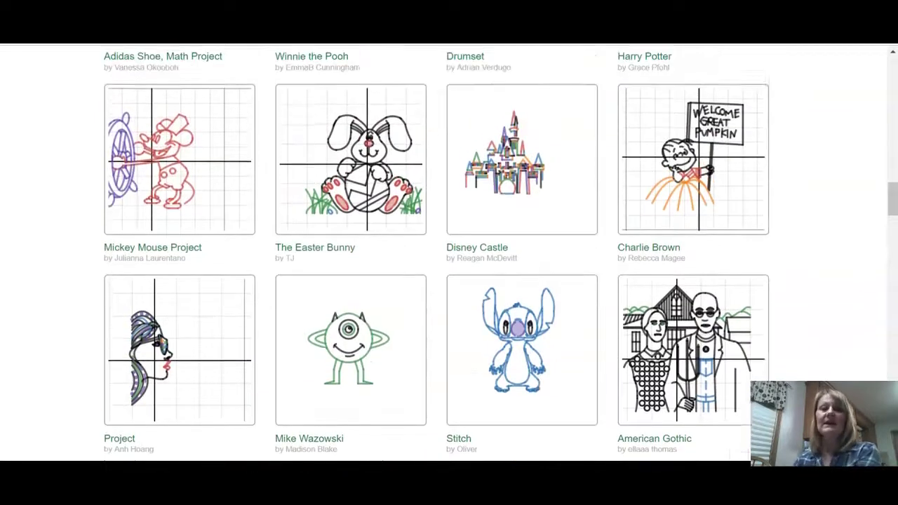
scroll(449, 252, up, 1)
scroll(449, 252, up, 10)
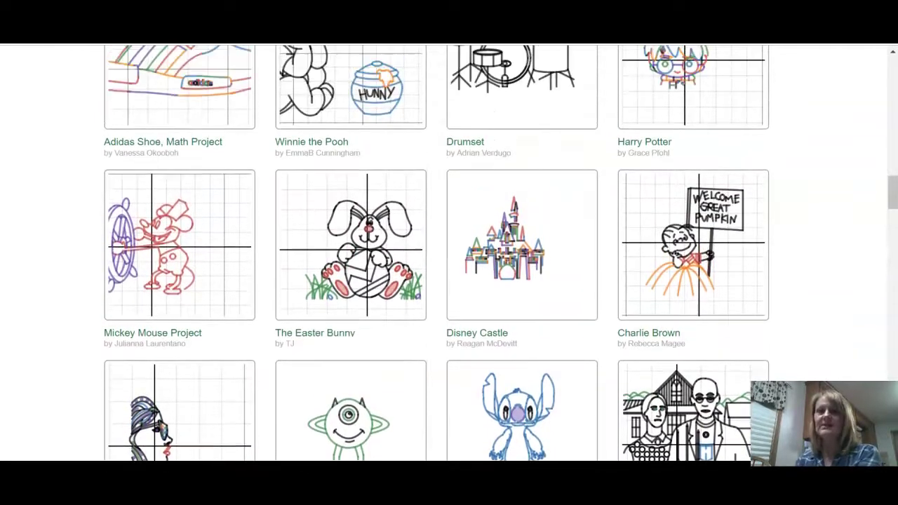
scroll(449, 253, up, 5)
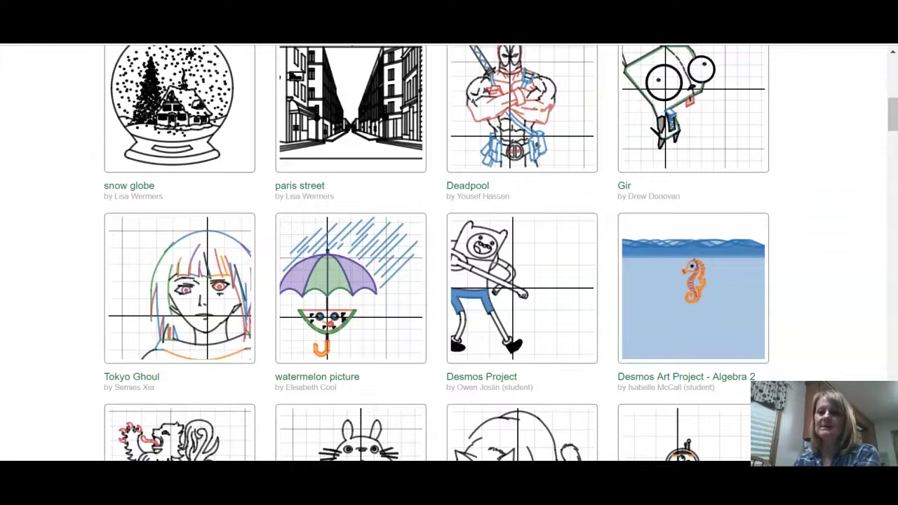
scroll(449, 252, up, 3)
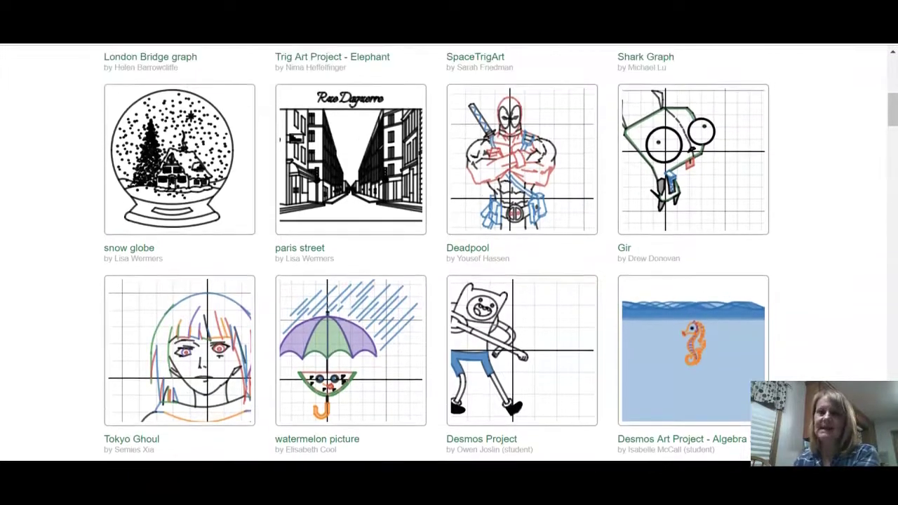
scroll(449, 252, up, 5)
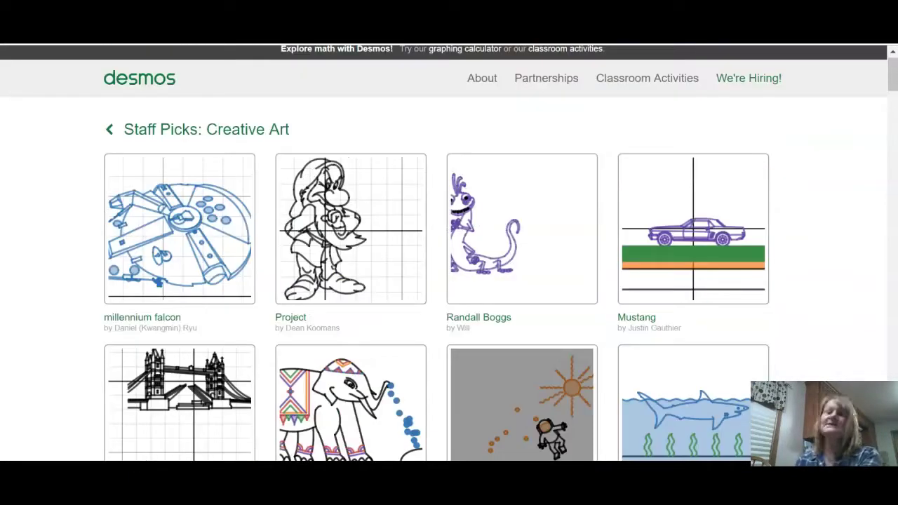
scroll(449, 252, up, 1)
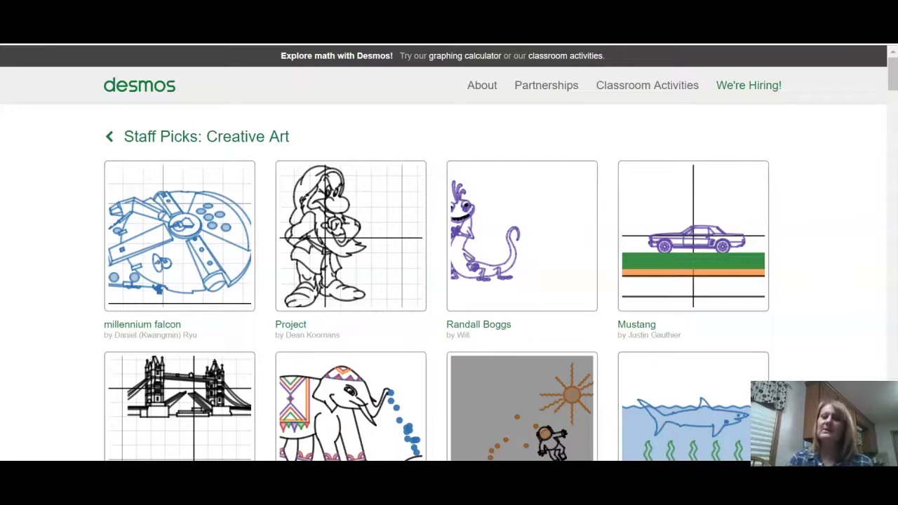
Return from the Creative Art gallery to the Desmos home page and start the graphing calculator
click(881, 185)
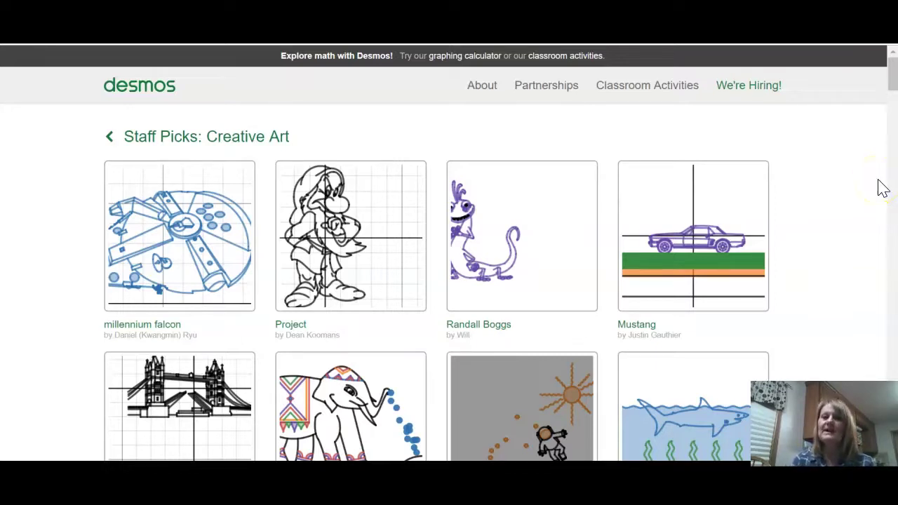
click(884, 97)
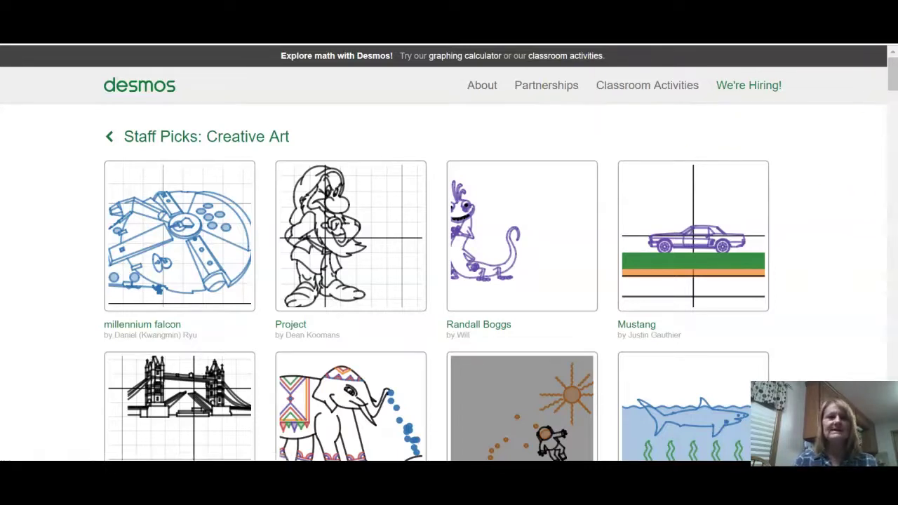
click(892, 55)
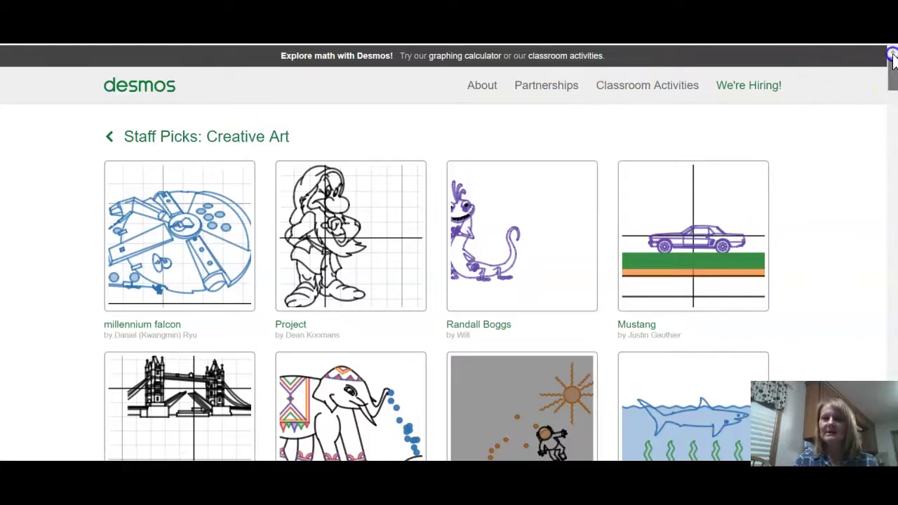
scroll(891, 80, down, 5)
scroll(891, 81, up, 5)
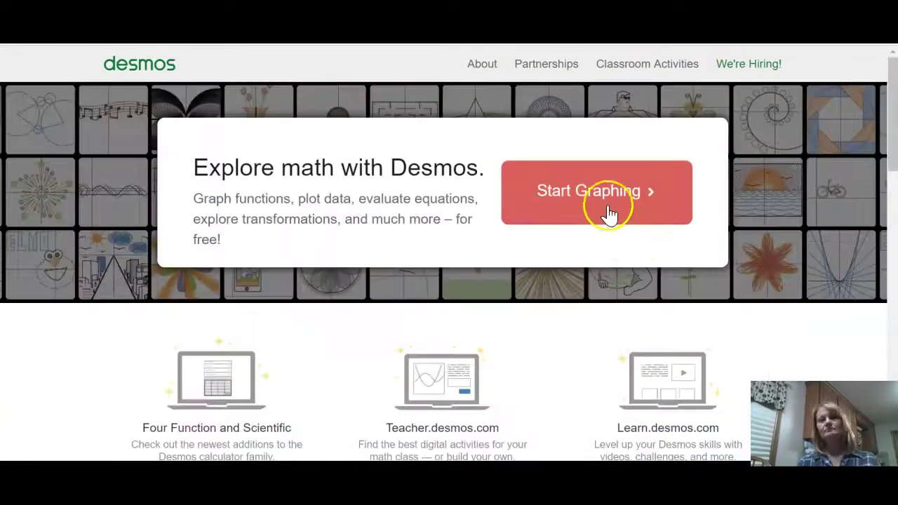
click(599, 203)
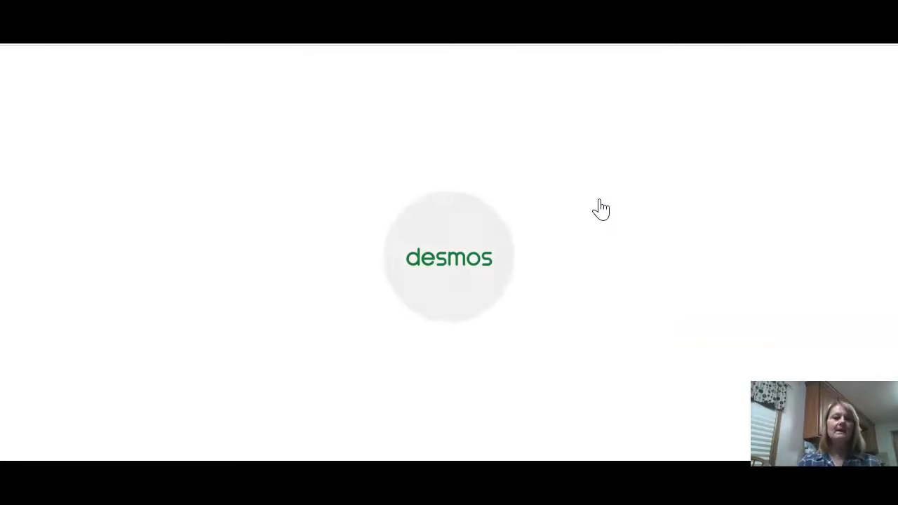
Graph the line y = x + 4 as the first expression
click(63, 133)
text(y )
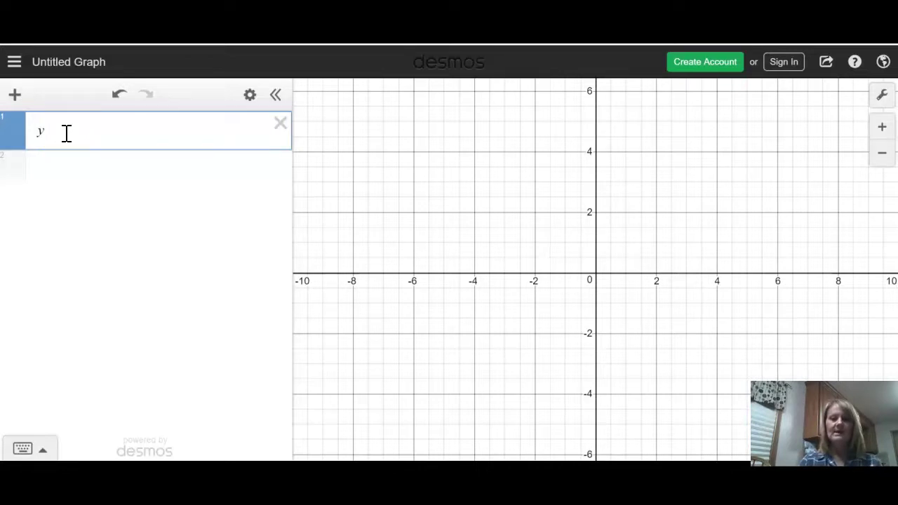
text(= x + 4)
click(63, 149)
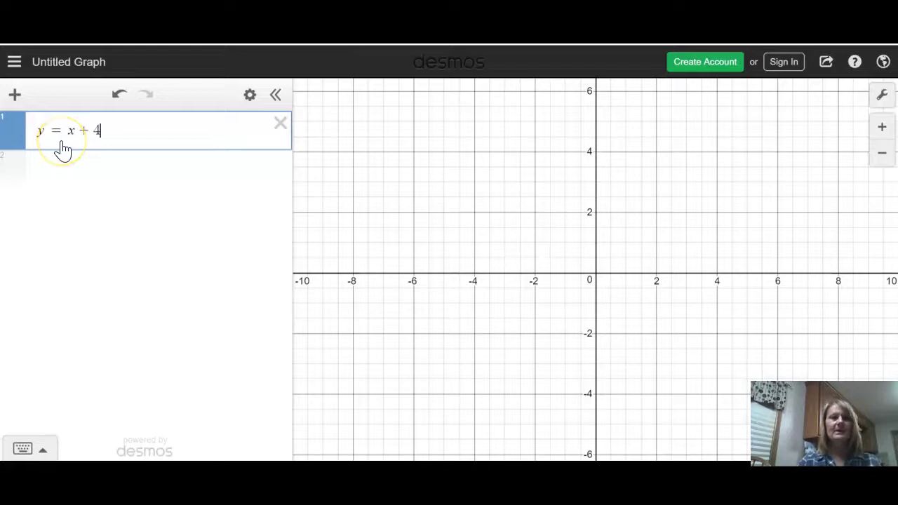
key(Return)
click(17, 129)
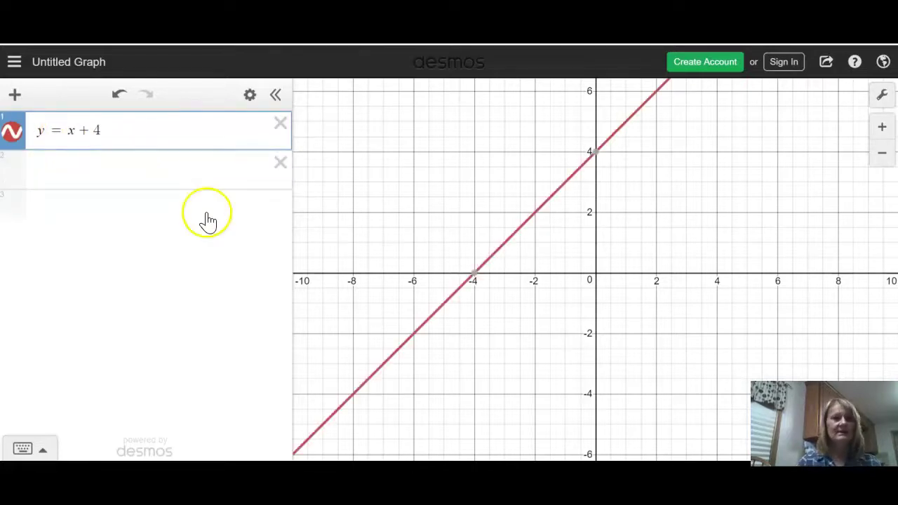
Restrict the domain of the line y = x + 4 by adding the condition {-2 < x < 2}
click(151, 134)
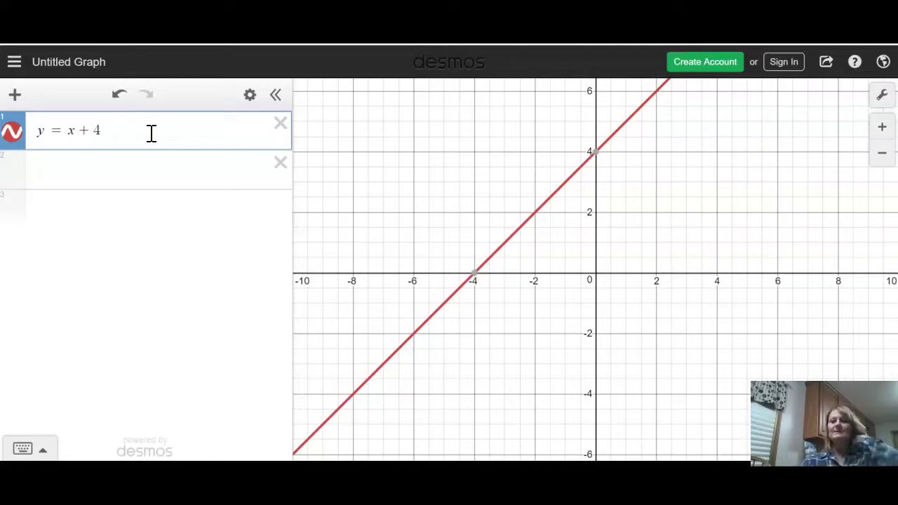
text({)
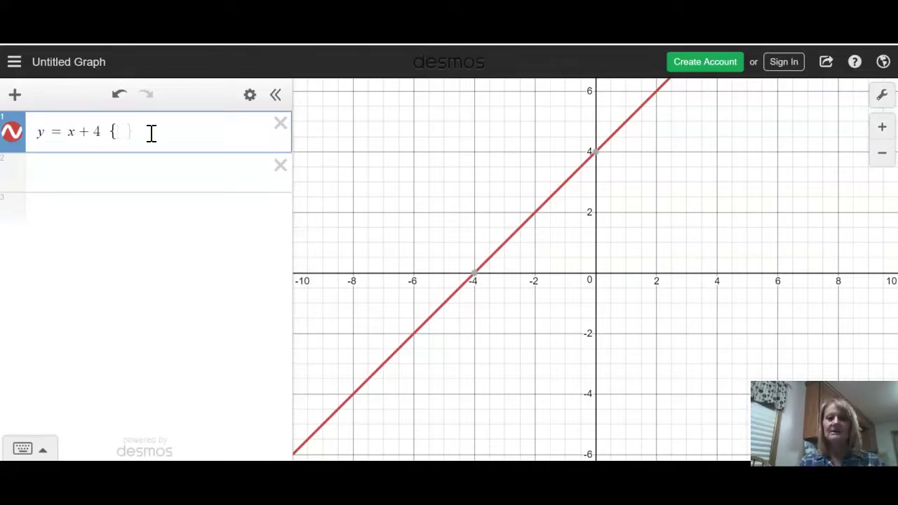
text(-2 )
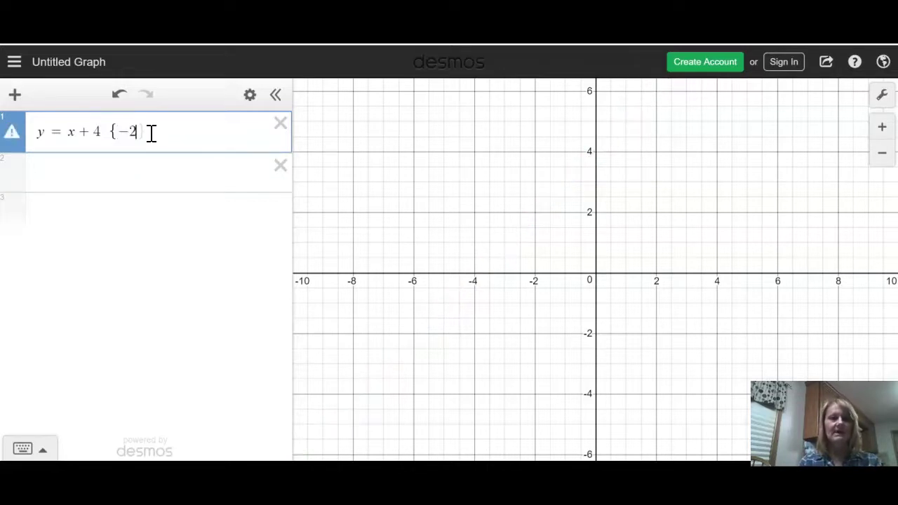
text(< x < 4)
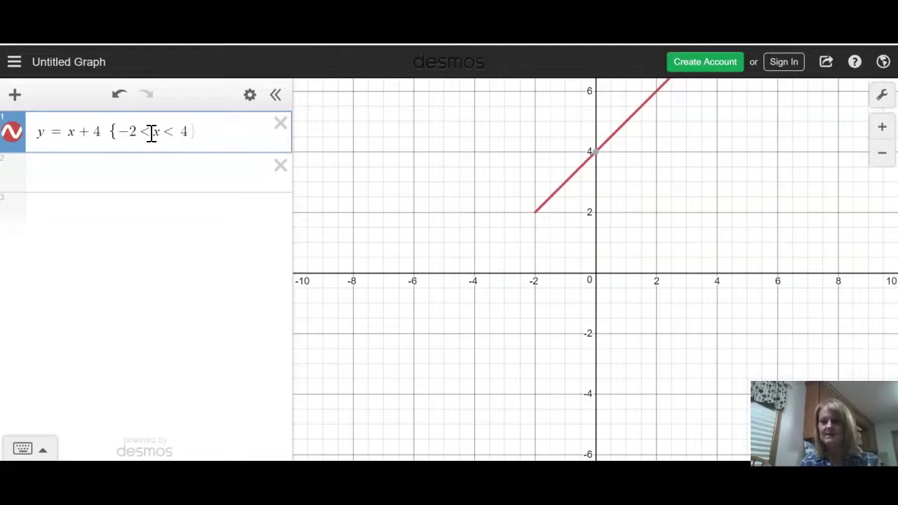
key(BackSpace)
text(2)
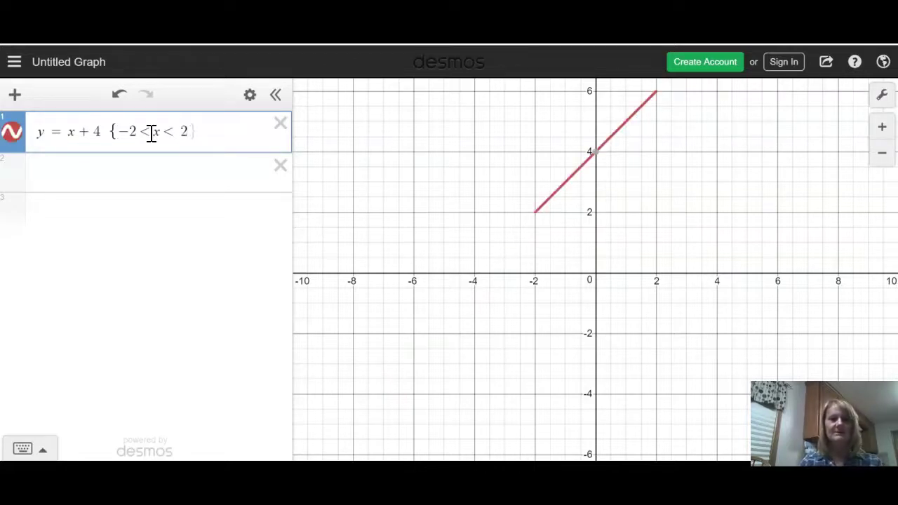
click(222, 138)
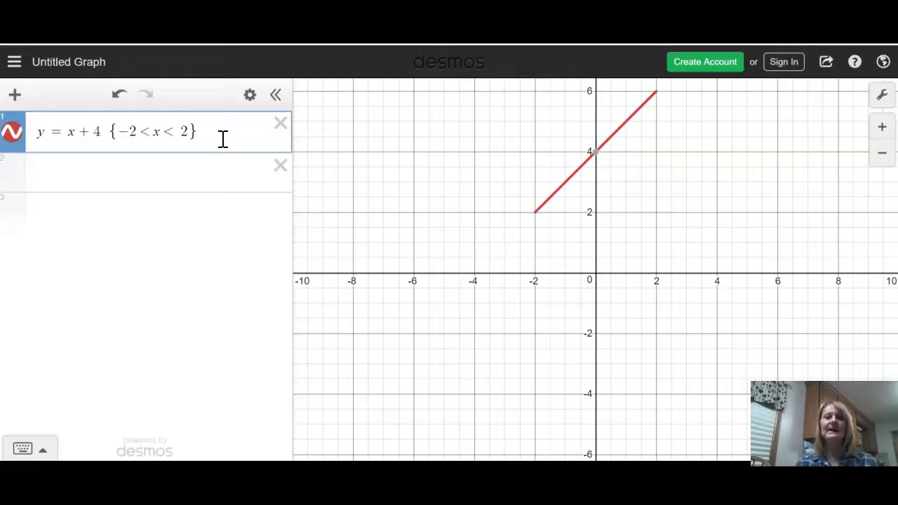
click(64, 175)
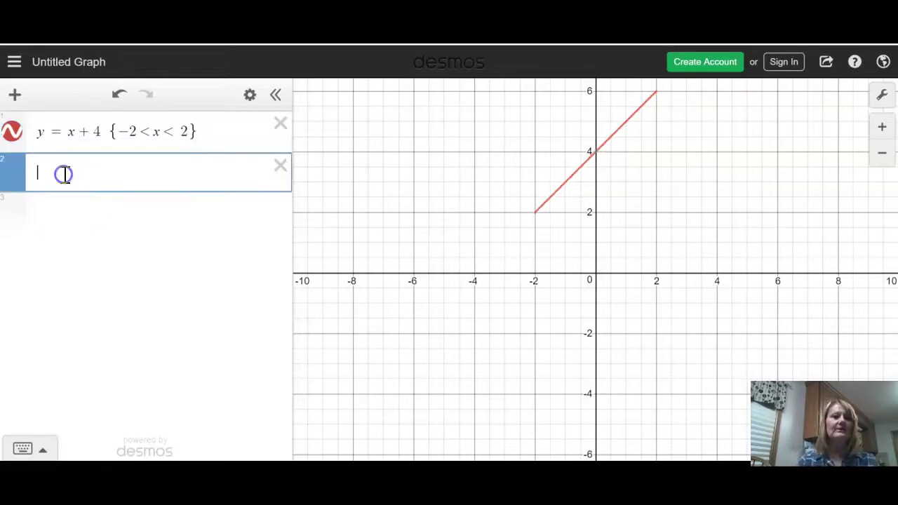
text(y +)
click(61, 170)
key(BackSpace)
text(=2xx)
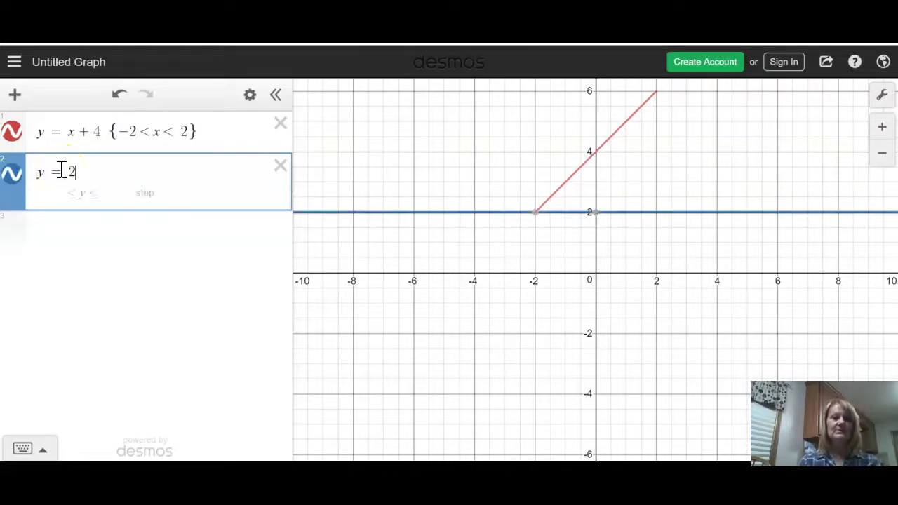
key(BackSpace)
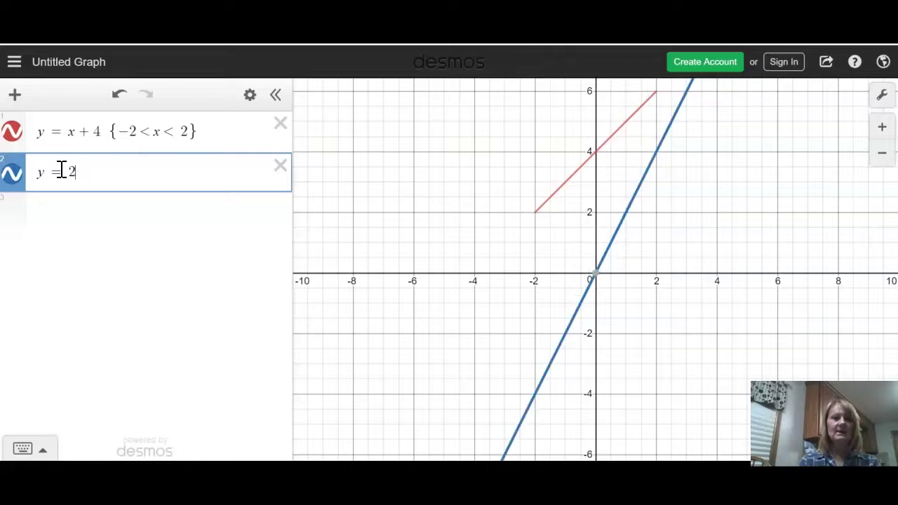
key(BackSpace)
key(BackSpace)
key(BackSpace)
key(BackSpace)
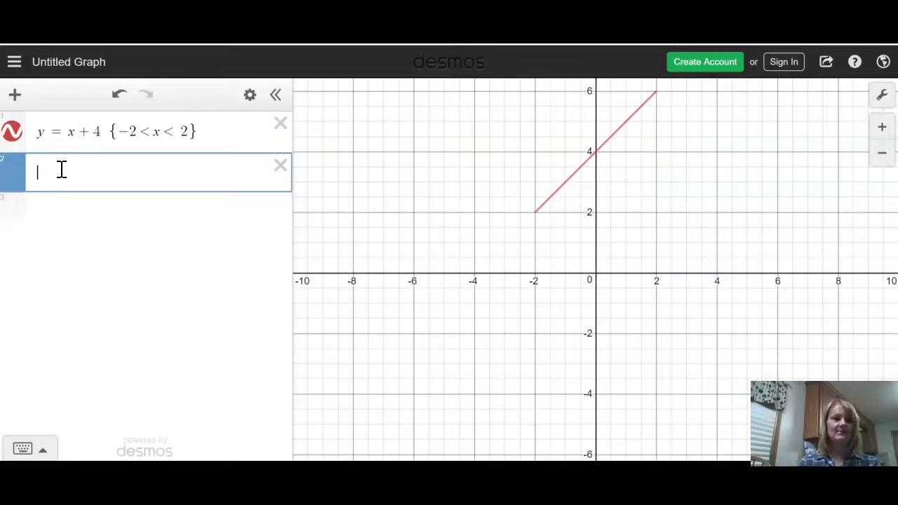
Graph the vertical line x = 2 as the second expression
text(x=)
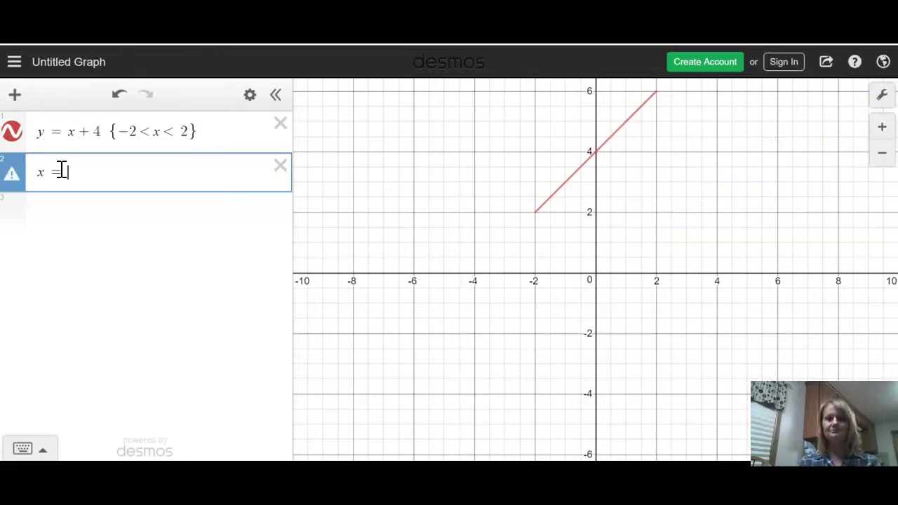
text(3)
key(BackSpace)
text(2)
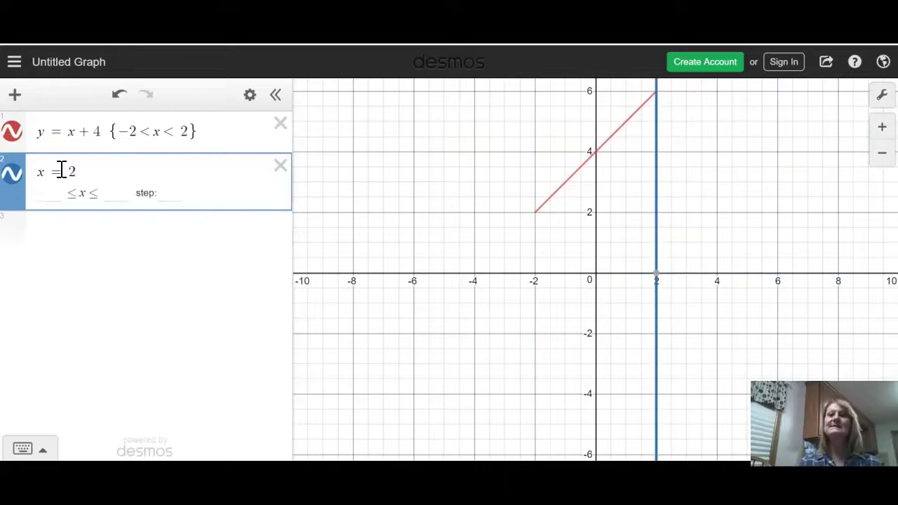
Restrict the vertical line x = 2 to a segment by adding the condition {0 < y < 6}
click(64, 191)
click(120, 170)
text({)
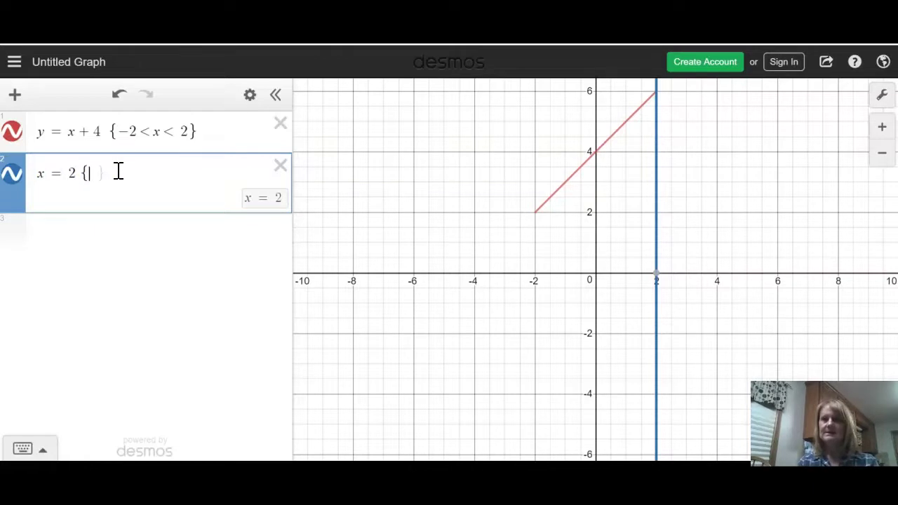
text(0)
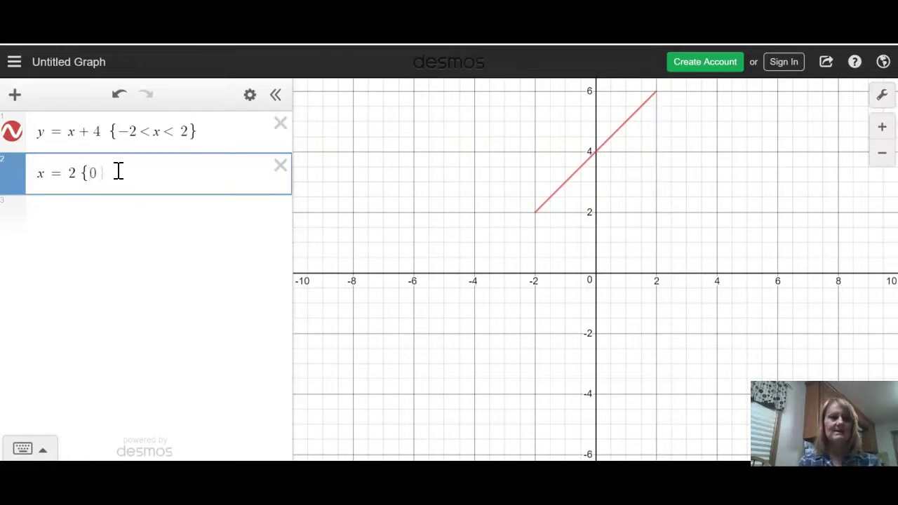
click(111, 172)
text(< y < 6)
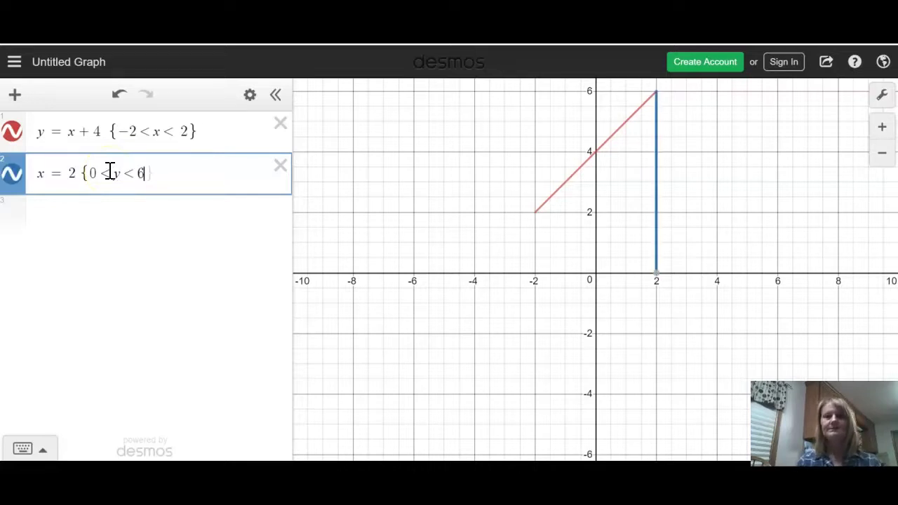
key(Right)
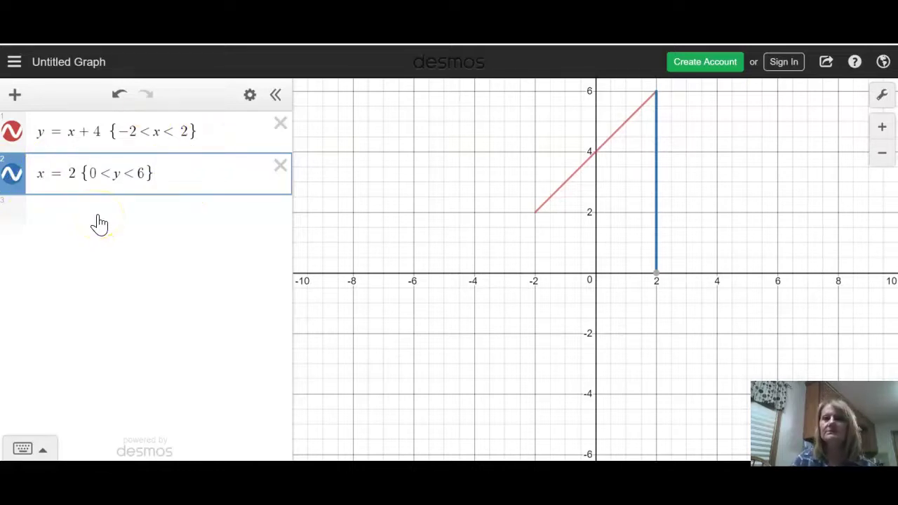
Change the first expression's equation into the inequality y < x + 4 to shade the region below the segment
click(62, 133)
key(BackSpace)
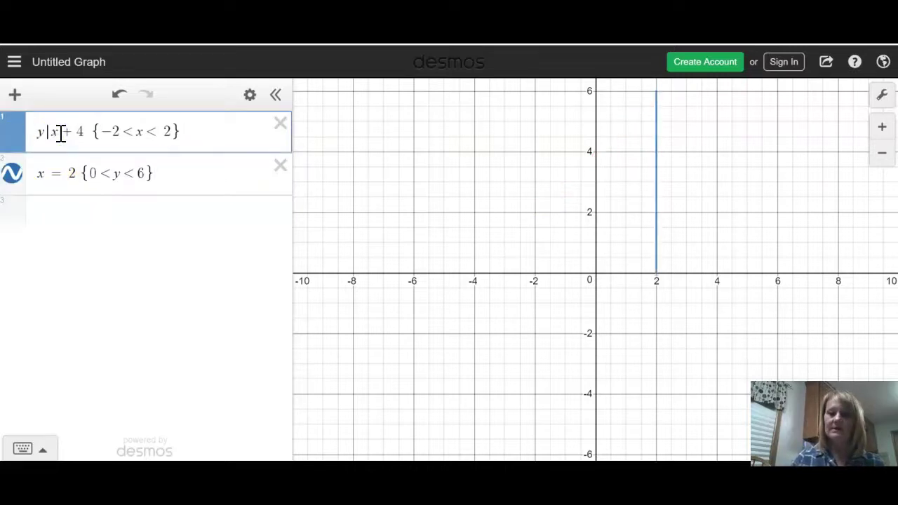
text(>)
key(BackSpace)
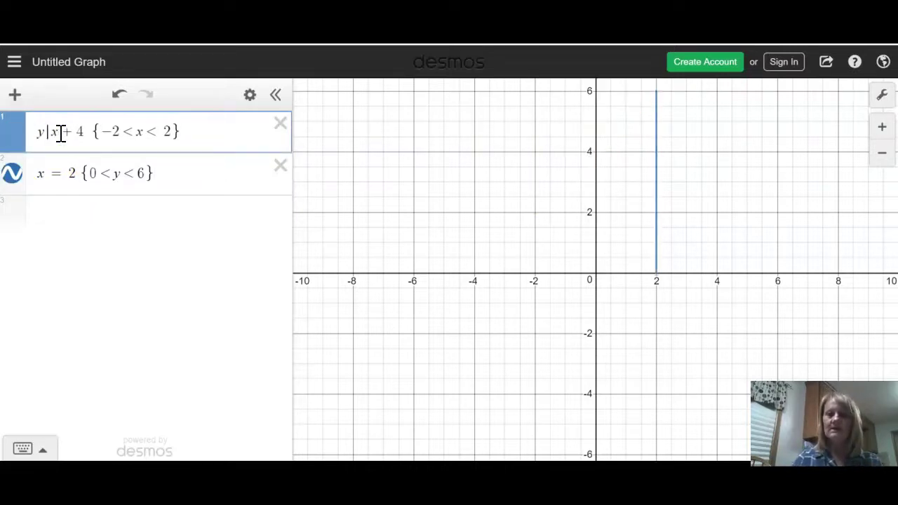
text(<)
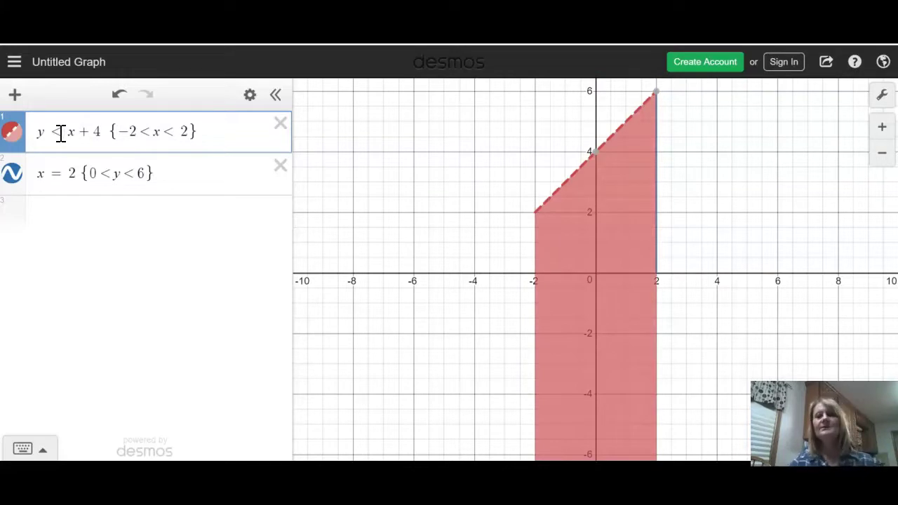